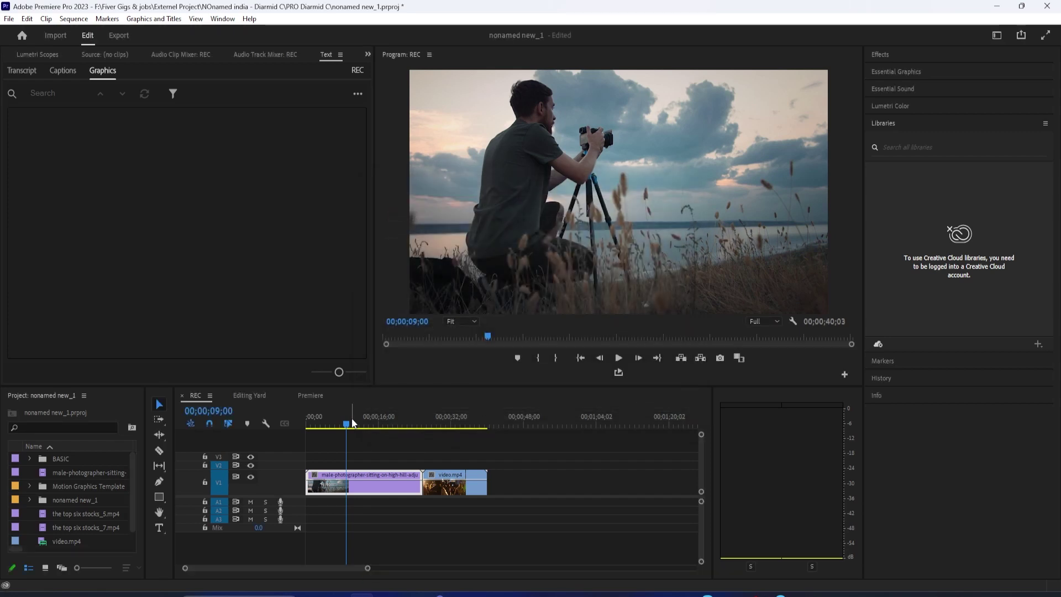
Step: Scrub the sequence and show the photographer clip's Motion, Opacity and Time Remapping settings in Effect Controls
mouse_move(354, 423)
mouse_down()
mouse_move(380, 425)
mouse_move(363, 429)
mouse_up()
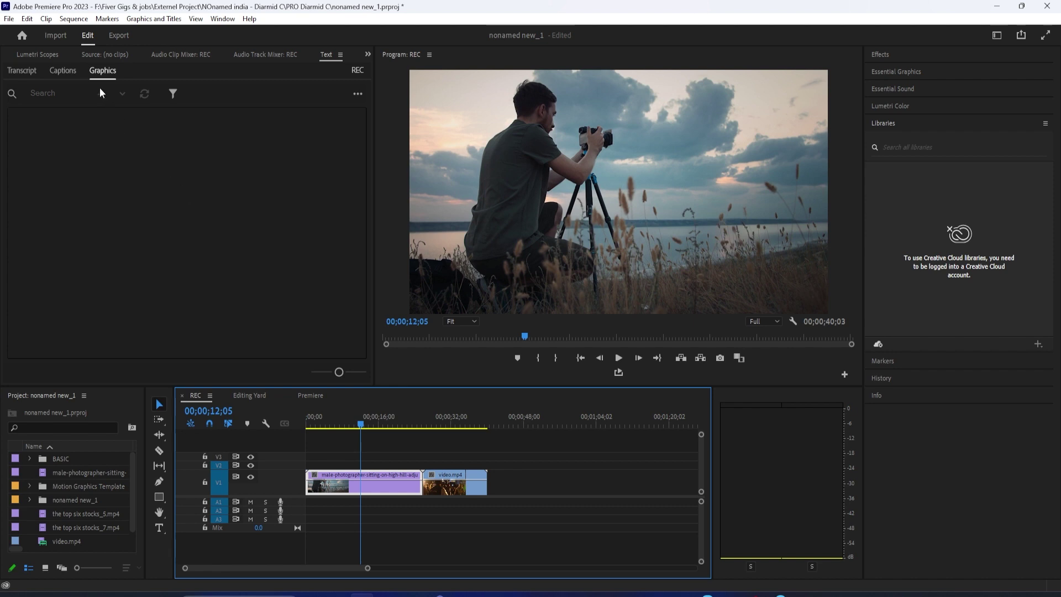
key(shift+5)
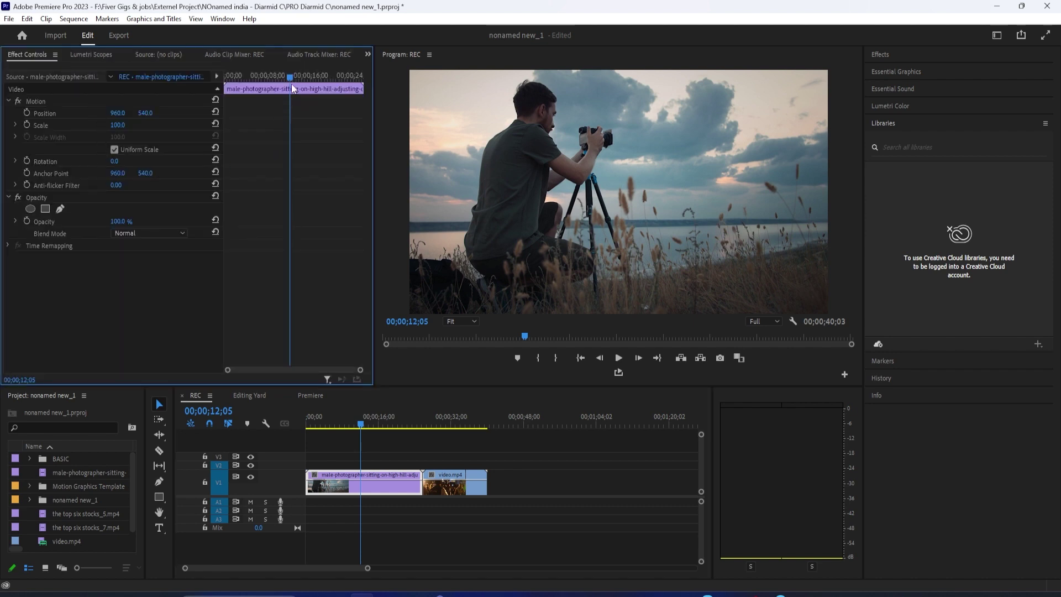
drag(292, 89, 264, 133)
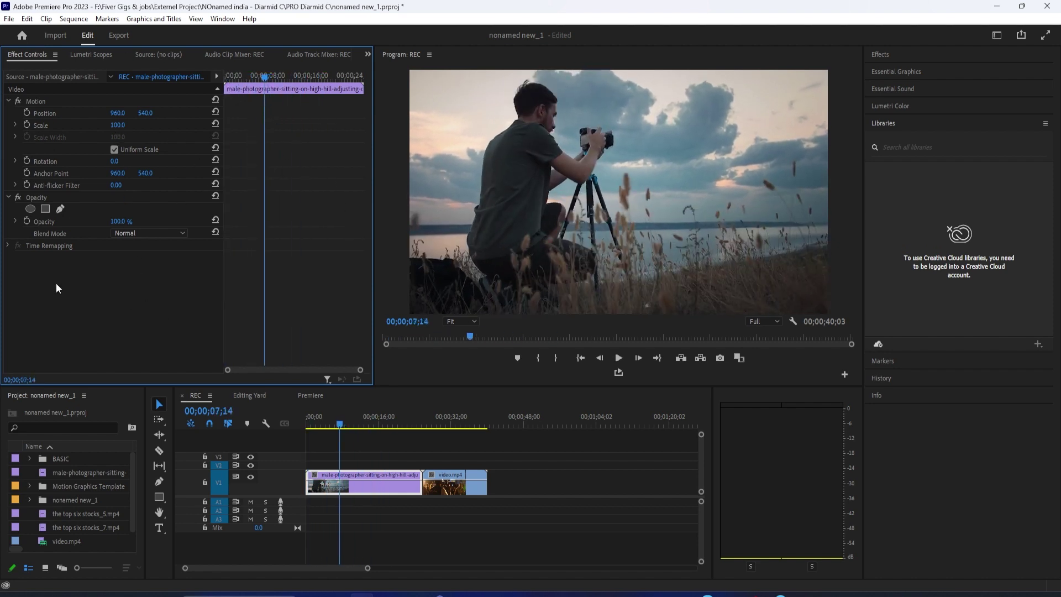
click(907, 55)
Step: Apply Channel Blur to the photographer clip and raise Red Blurriness to 80.0
click(900, 67)
text(chann)
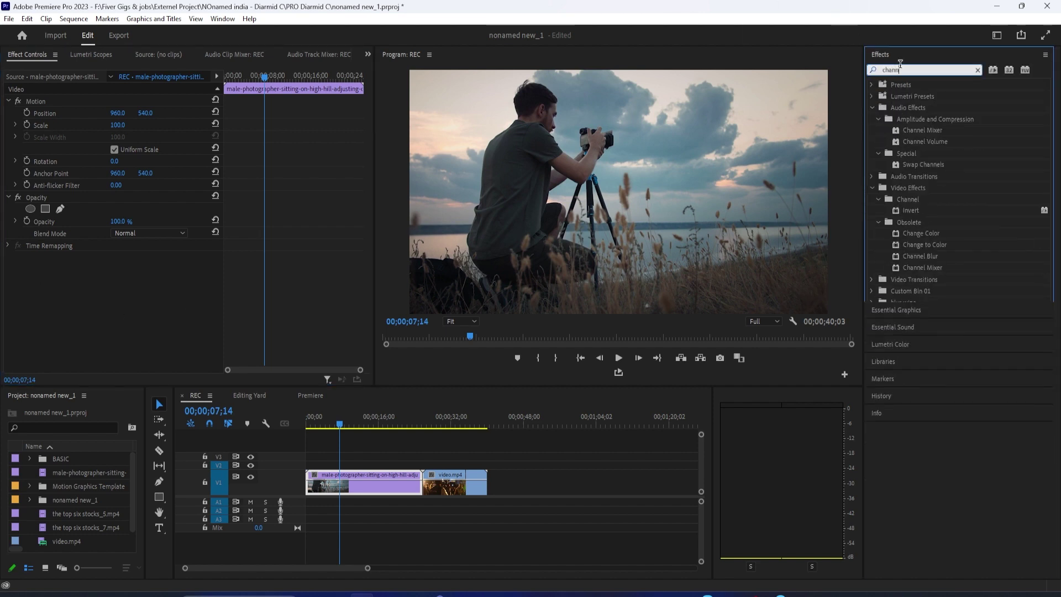
text(el blur)
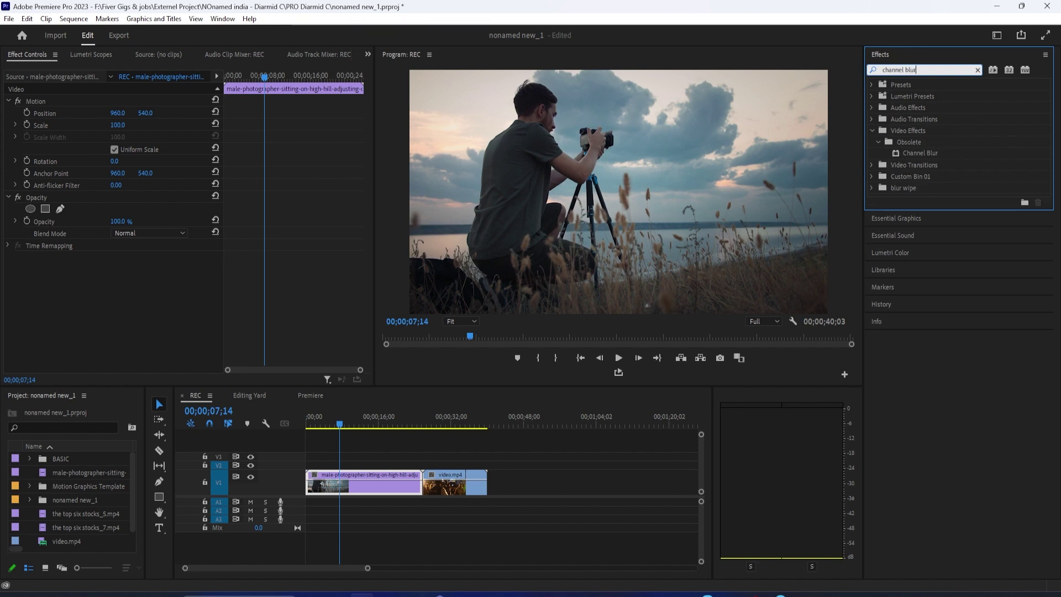
drag(928, 153, 347, 476)
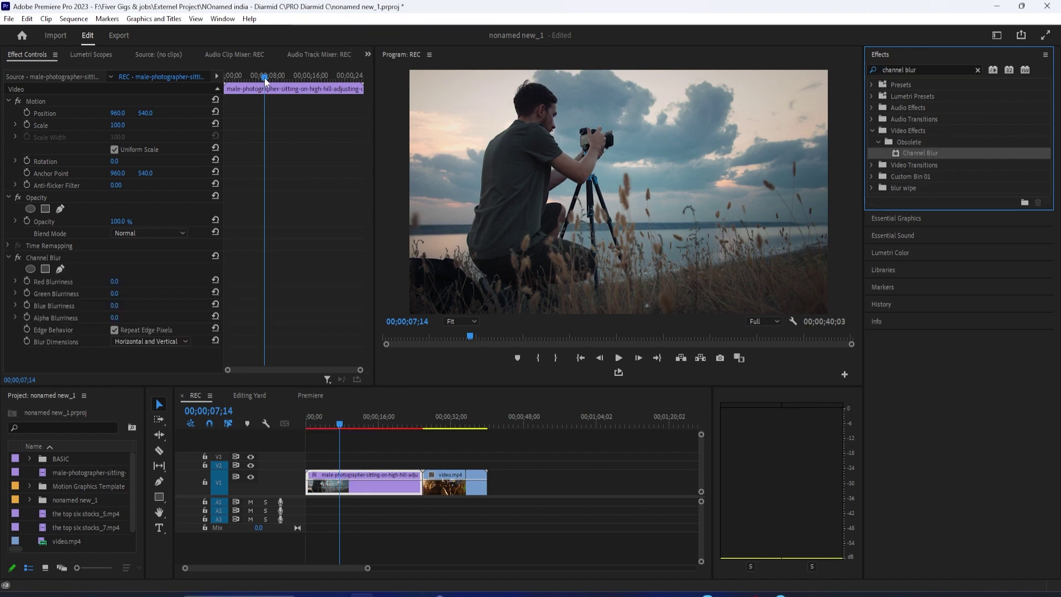
drag(264, 76, 253, 77)
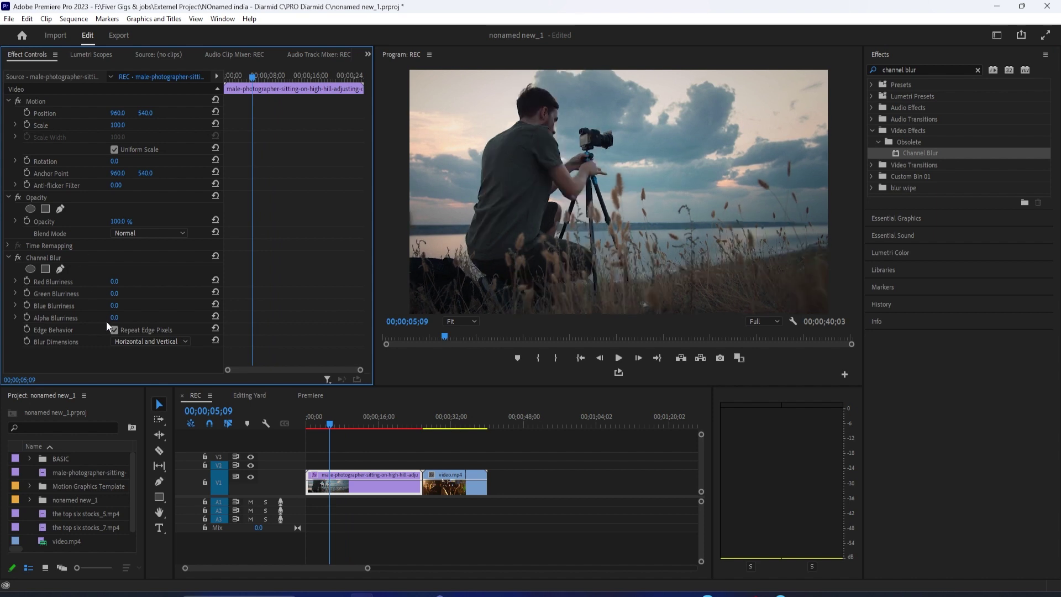
drag(114, 283, 149, 283)
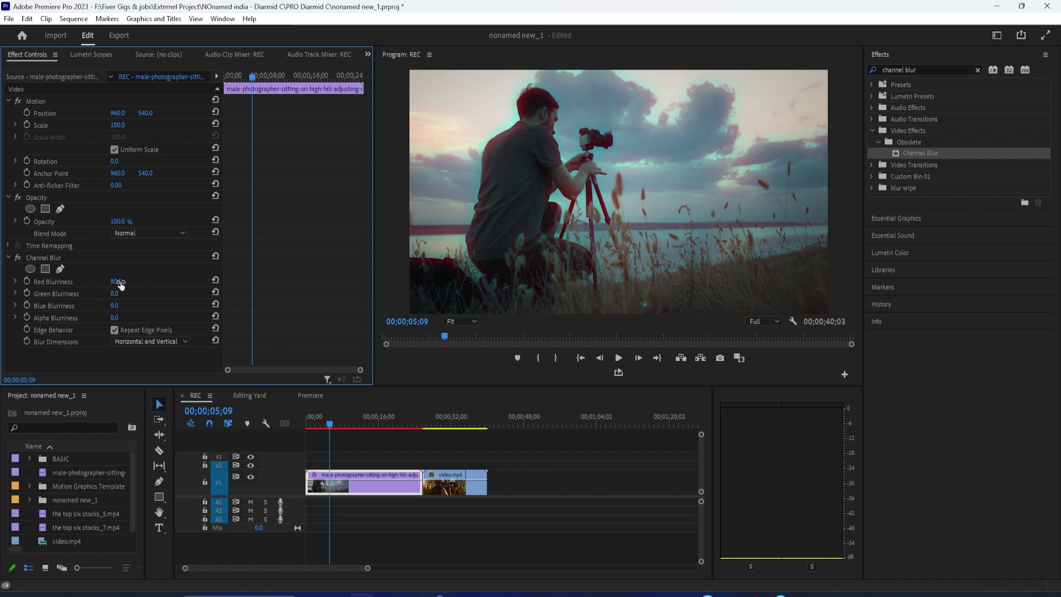
Step: Preview the blur from about two seconds in and adjust Alpha Blurriness
click(314, 429)
key(space)
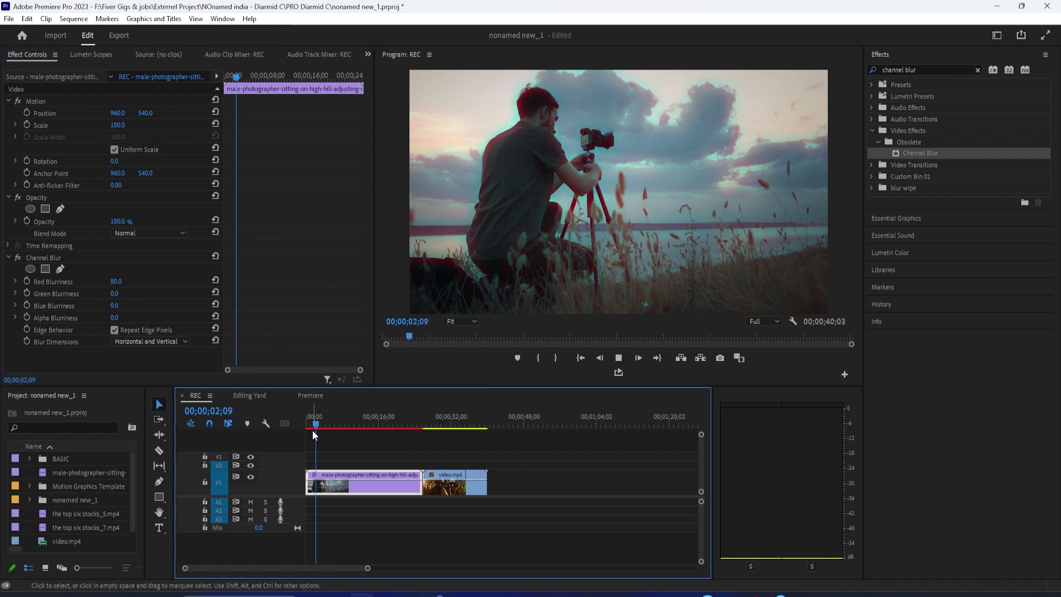
key(space)
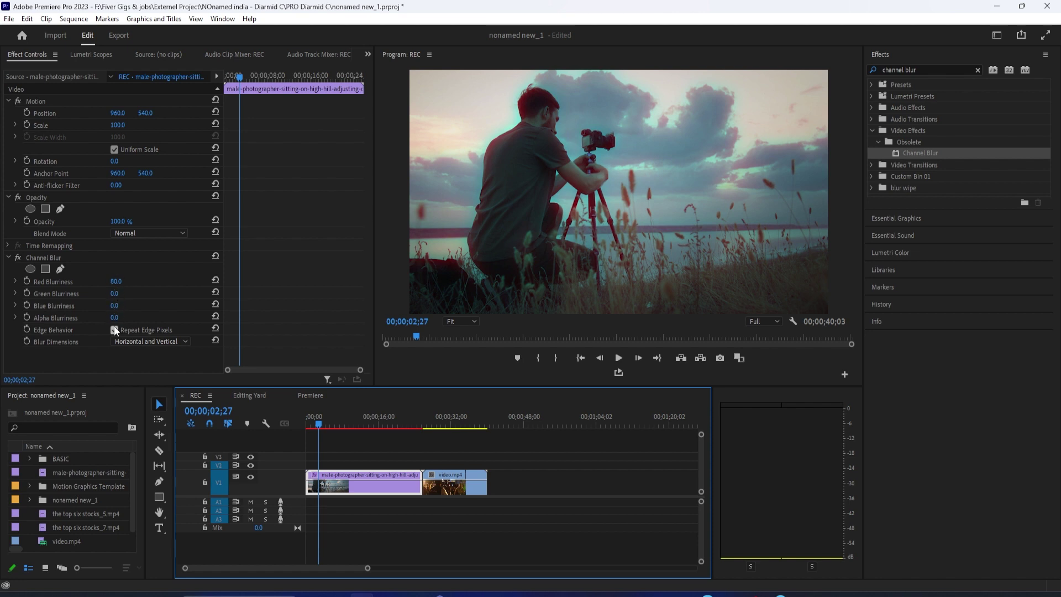
mouse_move(114, 317)
mouse_down()
mouse_move(124, 318)
mouse_move(112, 317)
mouse_up()
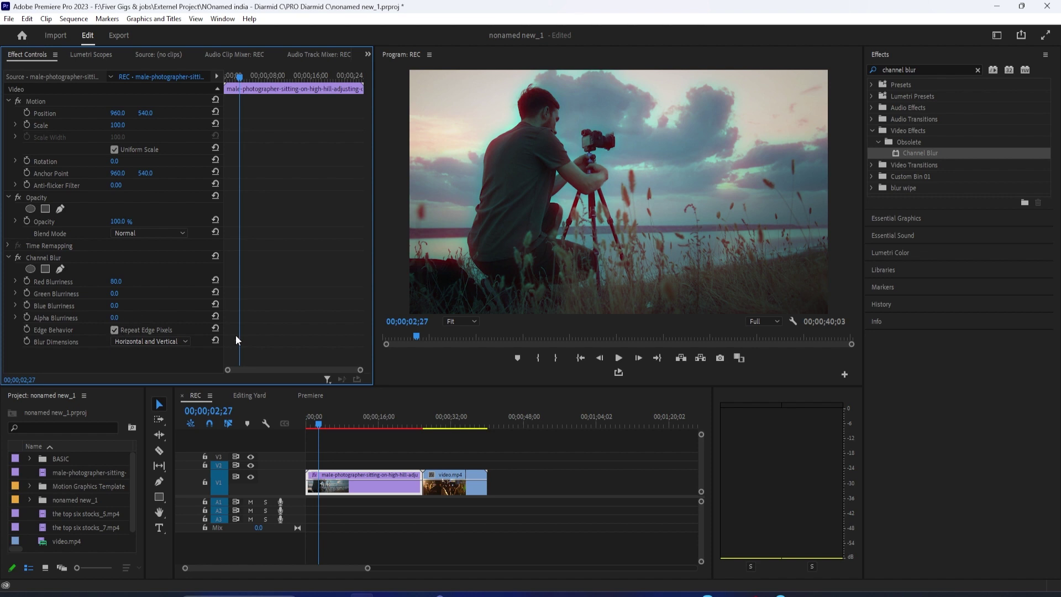
Step: Apply the Noise effect to the clip with Amount of Noise at 20.0%
click(920, 67)
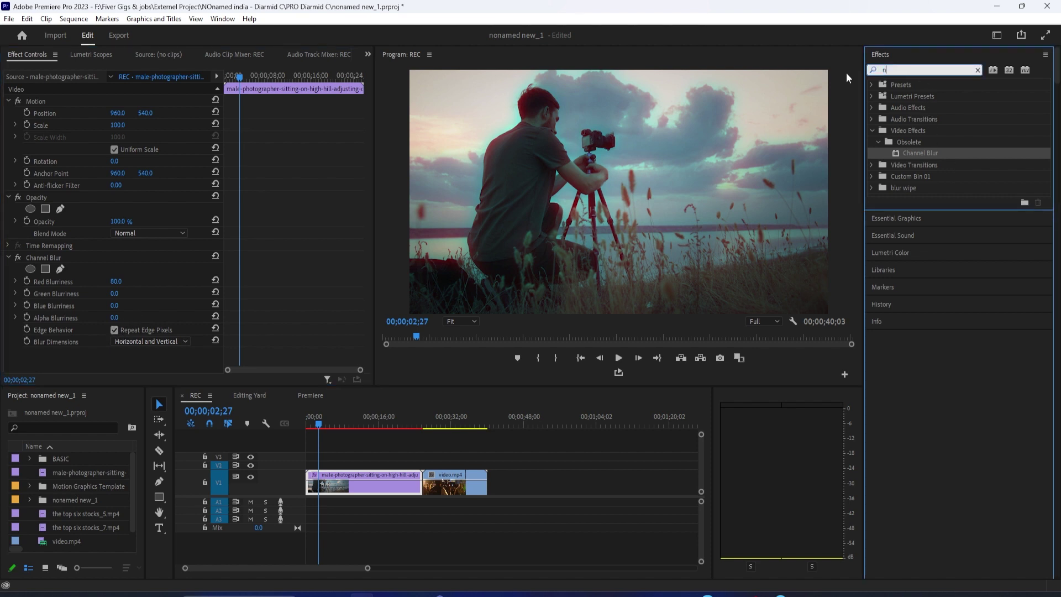
text(noise)
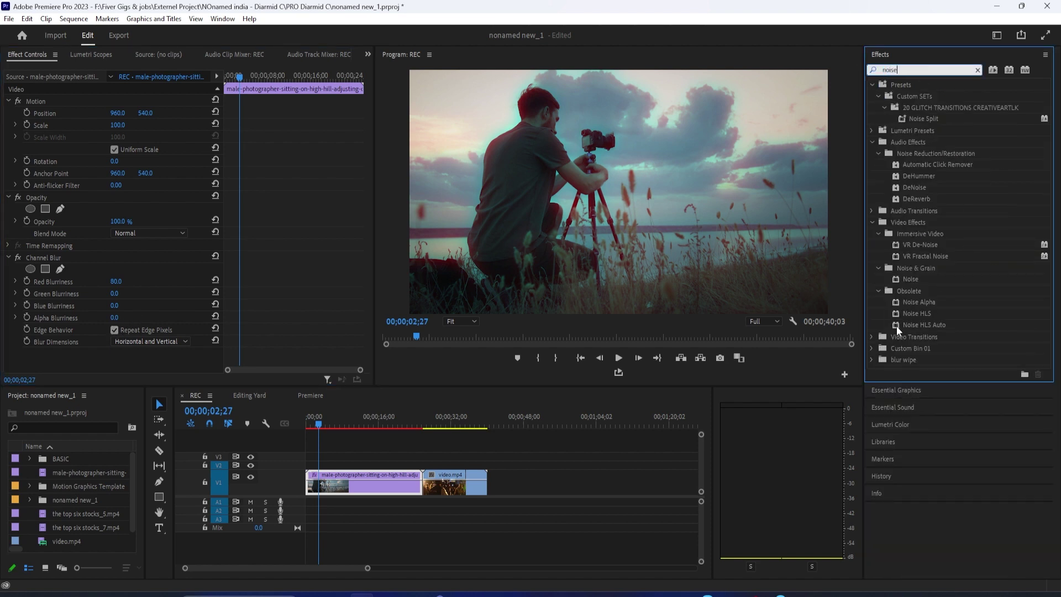
drag(911, 280, 362, 485)
scroll(125, 360, down, 2)
drag(108, 316, 133, 318)
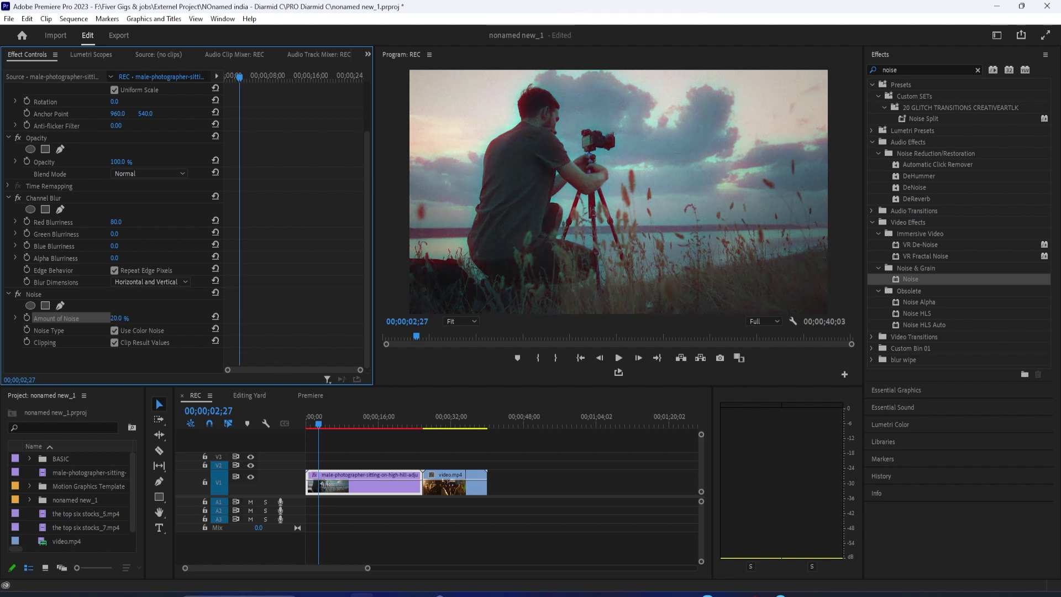
Step: Turn off Clip Result Values for the noise and play the sequence from the start
click(114, 343)
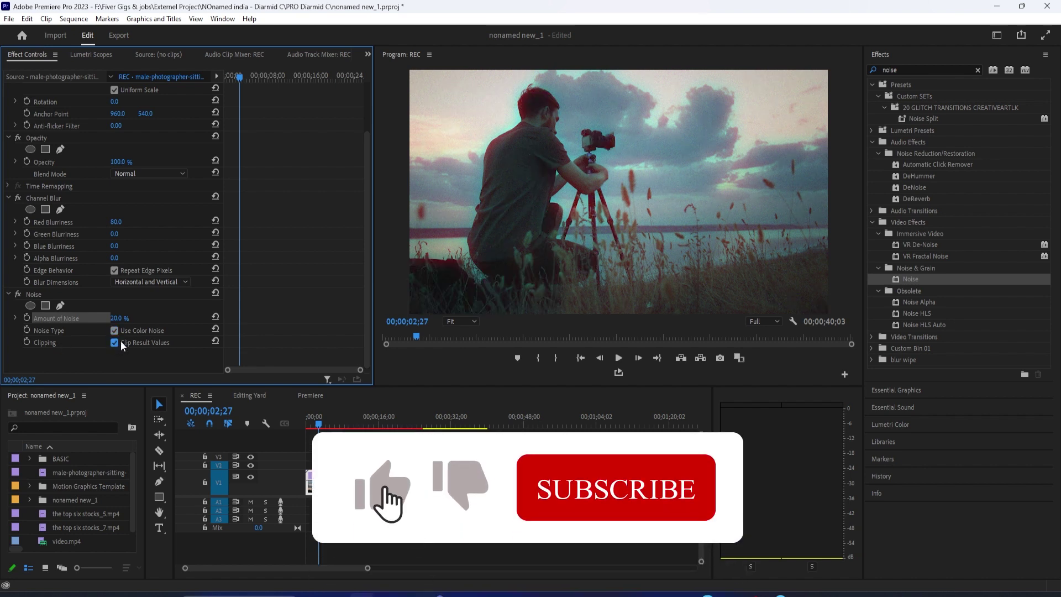
click(120, 340)
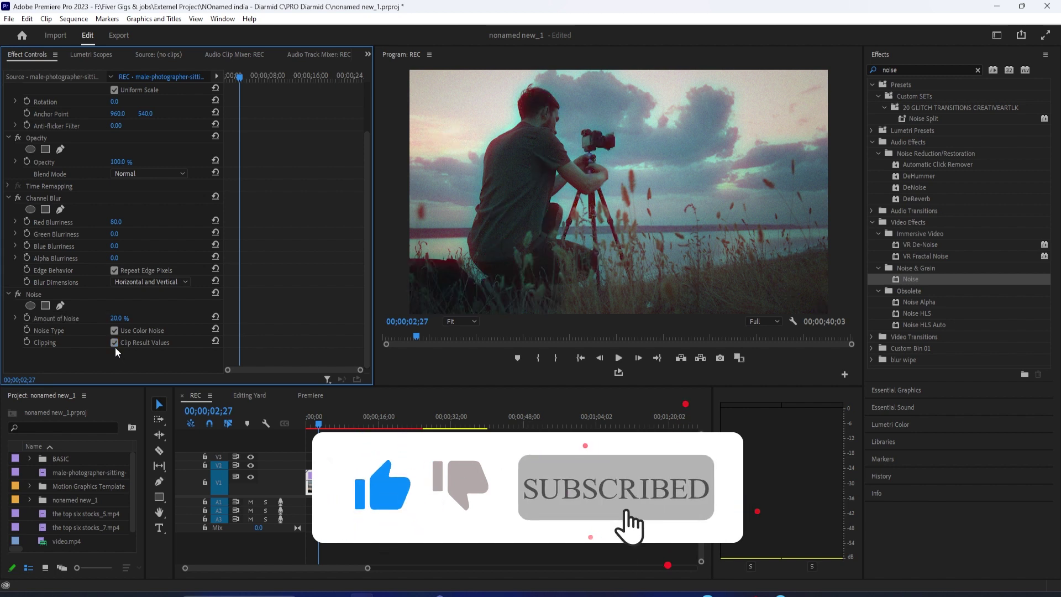
click(114, 343)
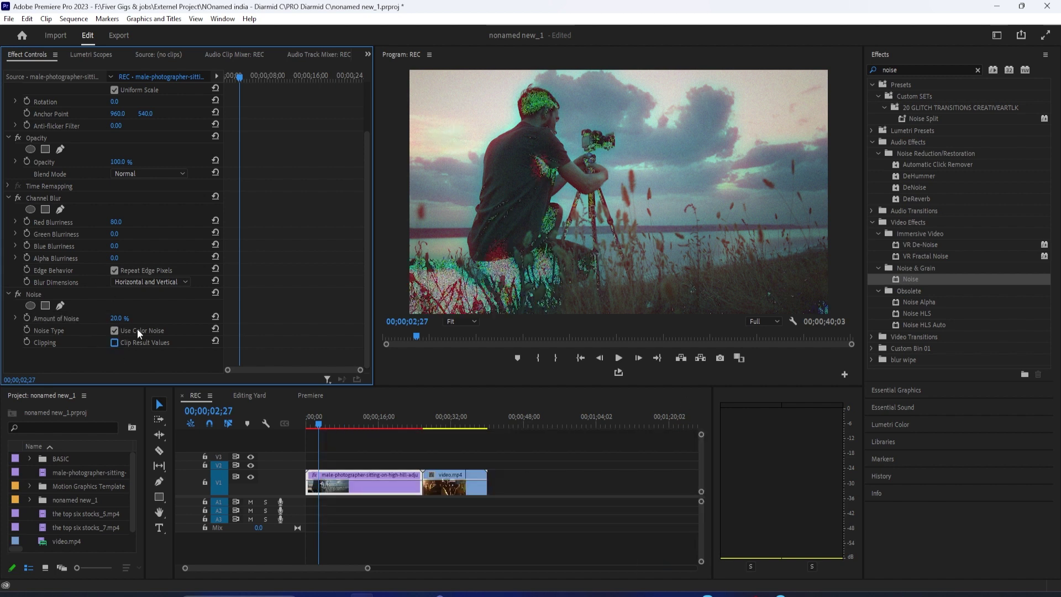
drag(321, 423, 297, 426)
key(space)
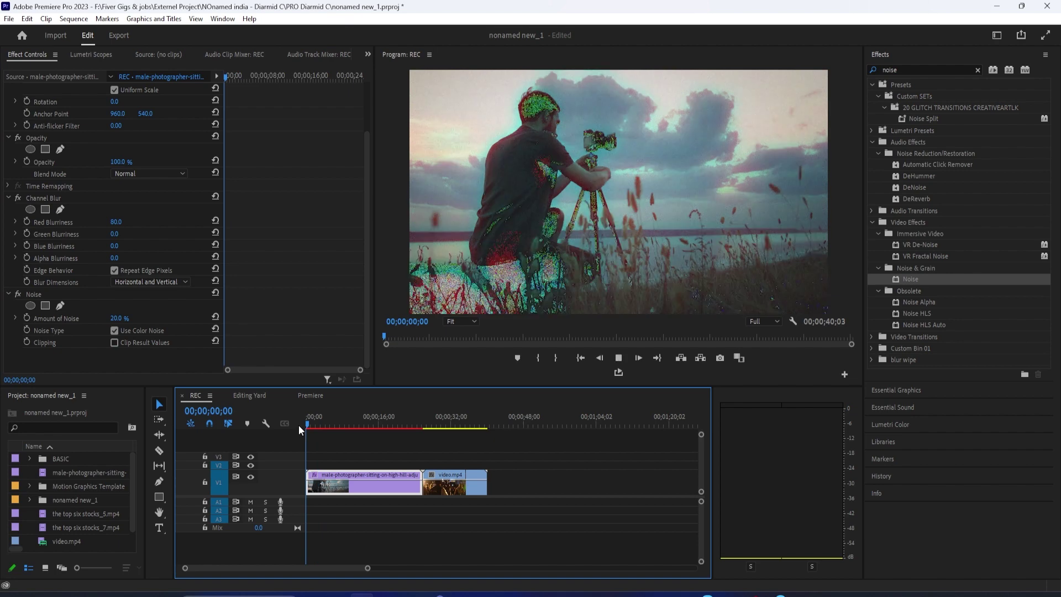
key(space)
Step: Add Color Balance (HLS) to the clip with Hue at 13.0° and turn on noise result clipping
key(shift+7)
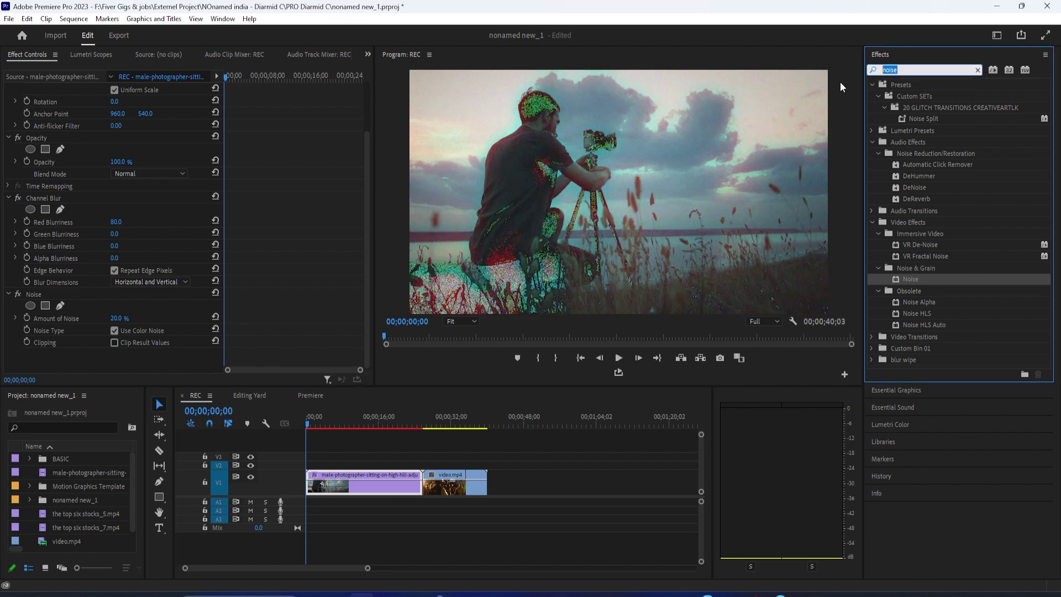
text(hls)
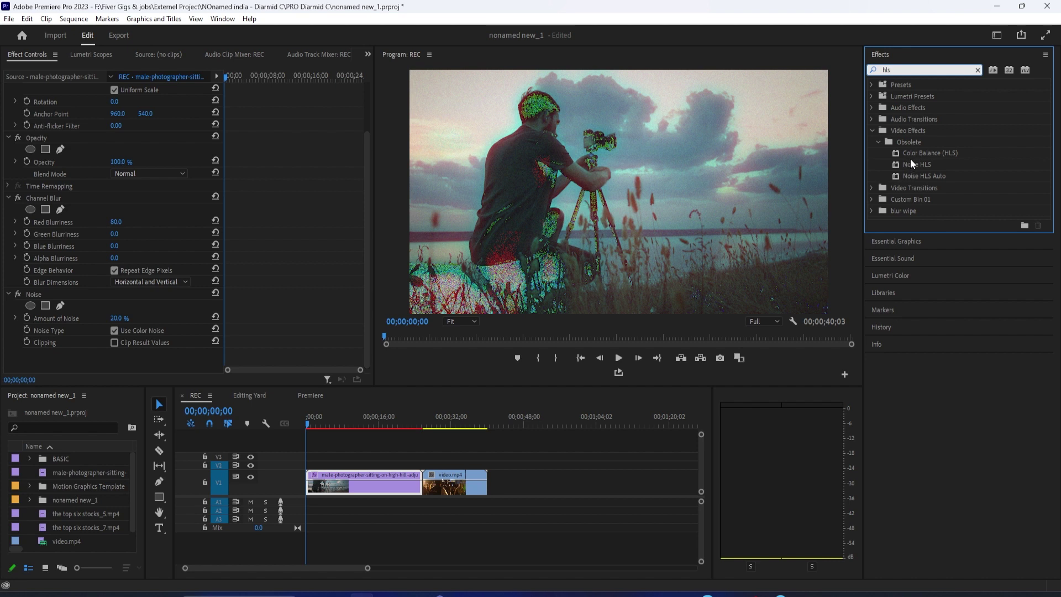
drag(910, 158, 385, 484)
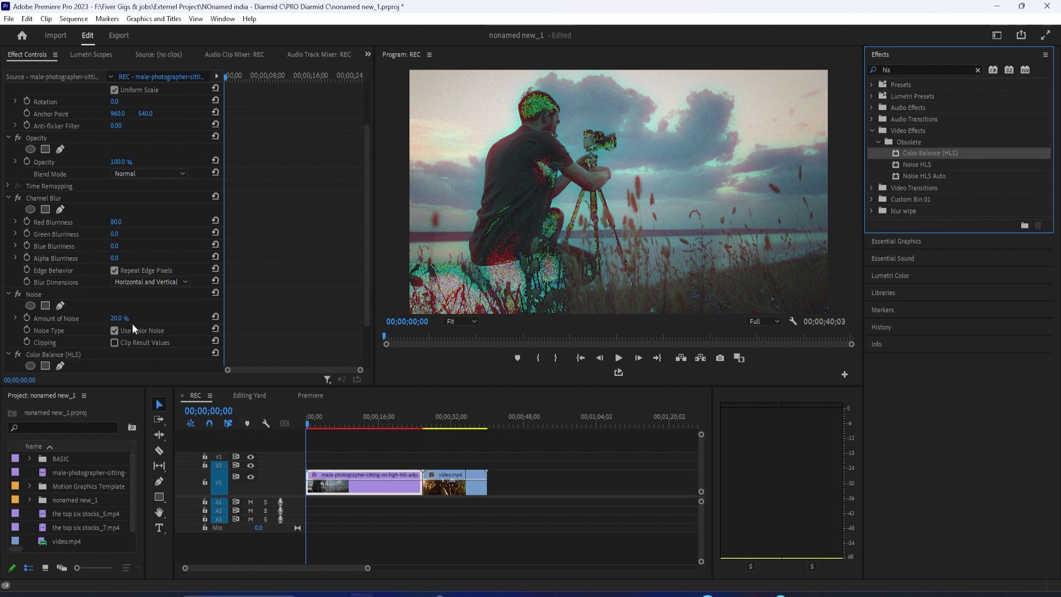
scroll(130, 323, down, 2)
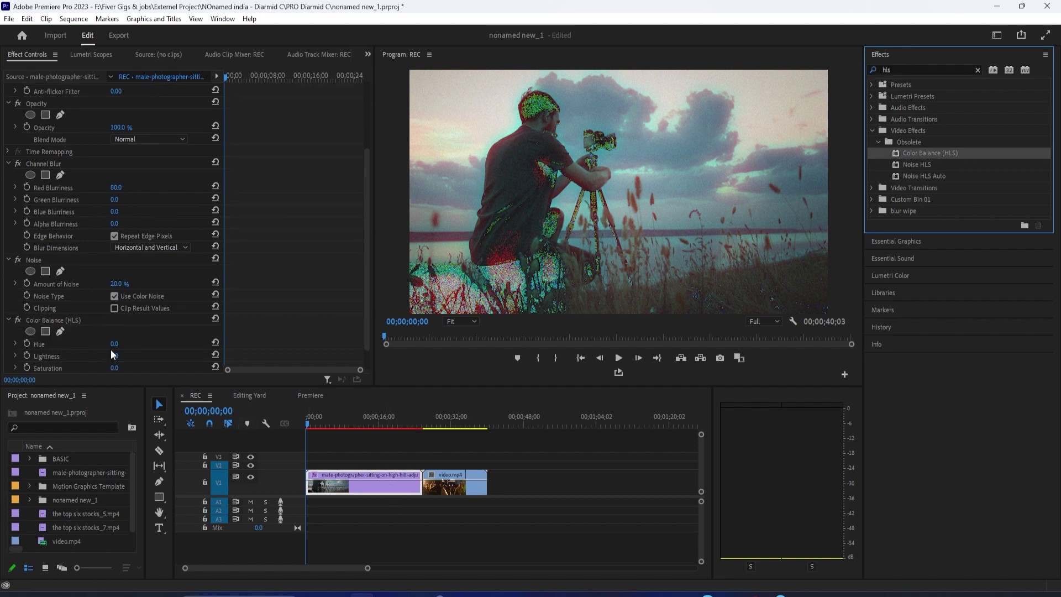
drag(114, 345, 131, 313)
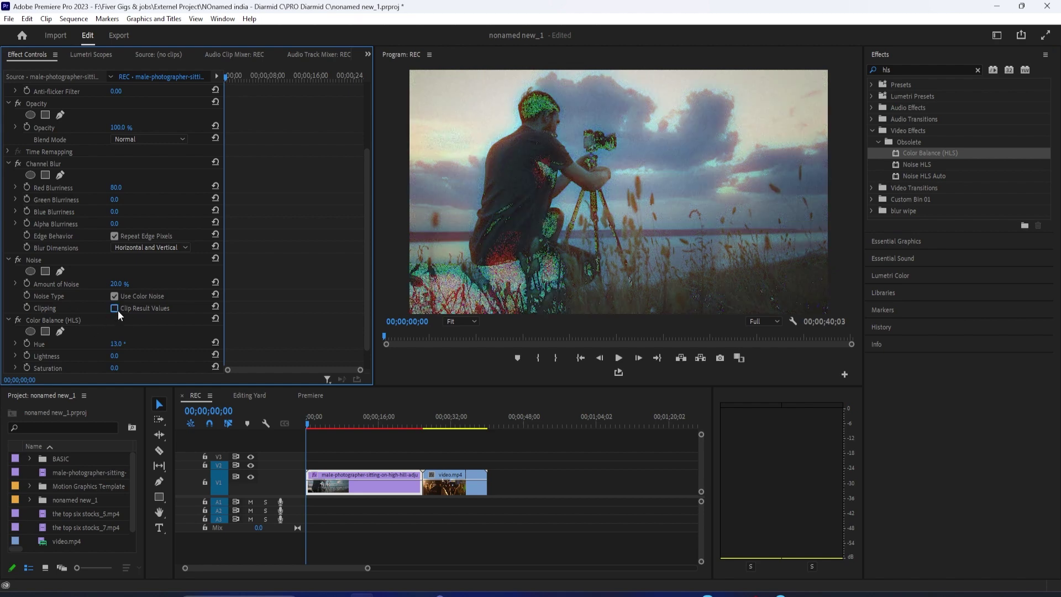
click(115, 307)
Step: Try a Saturation change, reset it to 0.0, and scrub around ten seconds to review
scroll(138, 349, down, 1)
mouse_move(115, 347)
mouse_down()
mouse_move(149, 347)
mouse_move(102, 345)
mouse_up()
key(space)
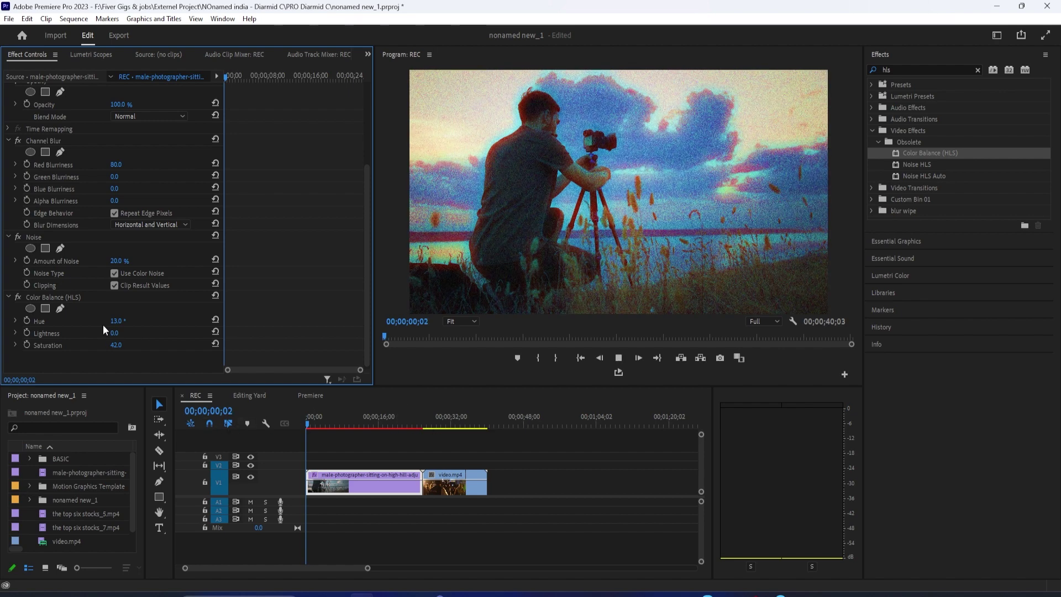
click(215, 344)
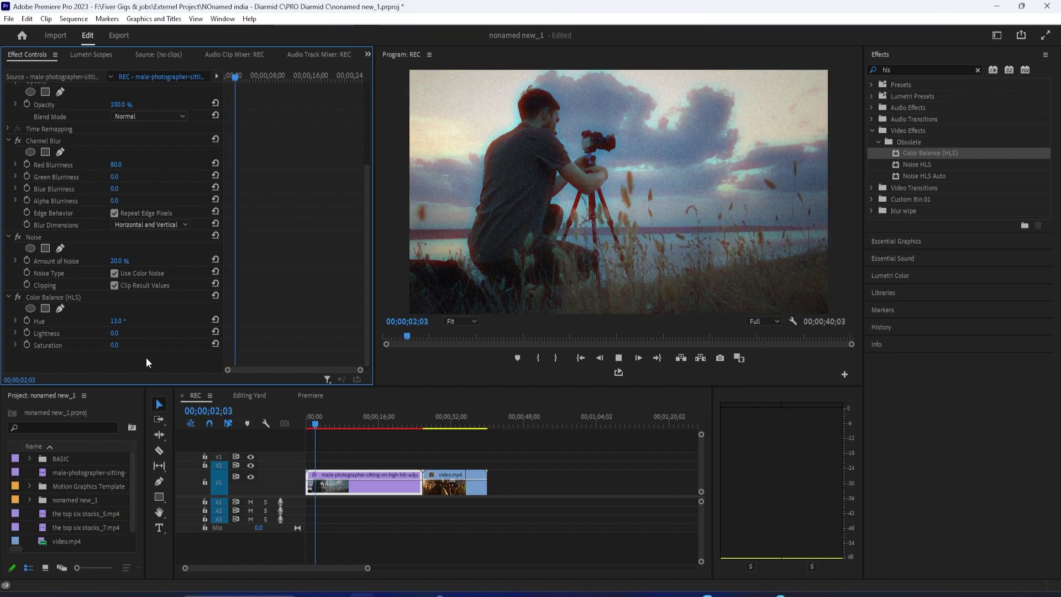
click(352, 425)
mouse_move(352, 426)
mouse_down()
mouse_move(329, 427)
mouse_move(357, 428)
mouse_up()
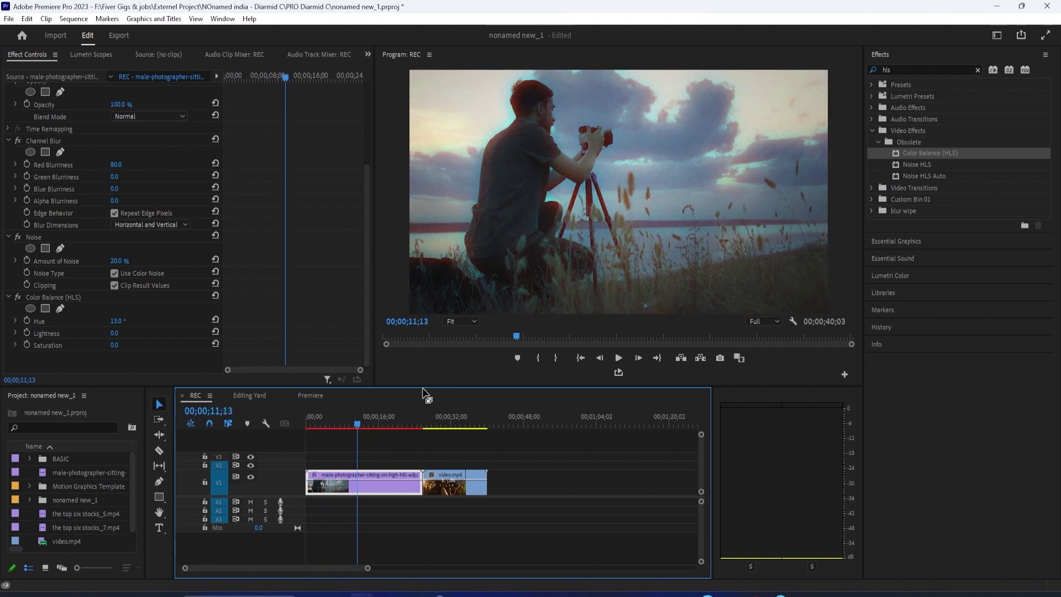
key(Left)
key(Left)
key(Left)
key(Left)
key(Left)
Step: Select all of the photographer clip's effects and save them as a preset named VHS
mouse_move(404, 425)
mouse_down()
mouse_move(295, 428)
mouse_move(395, 434)
mouse_up()
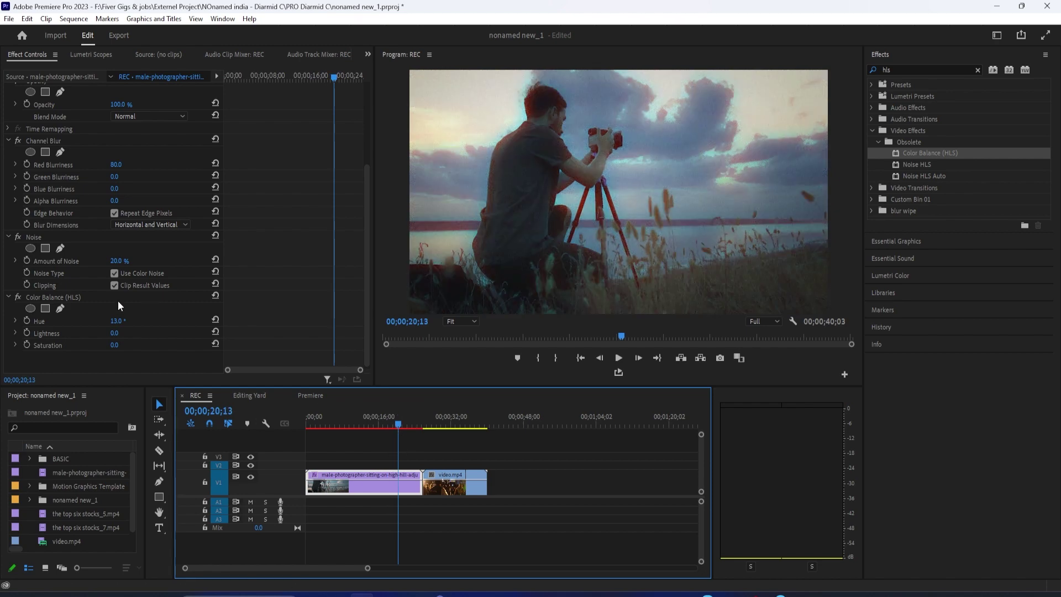
click(64, 134)
scroll(77, 137, up, 4)
key(ctrl+a)
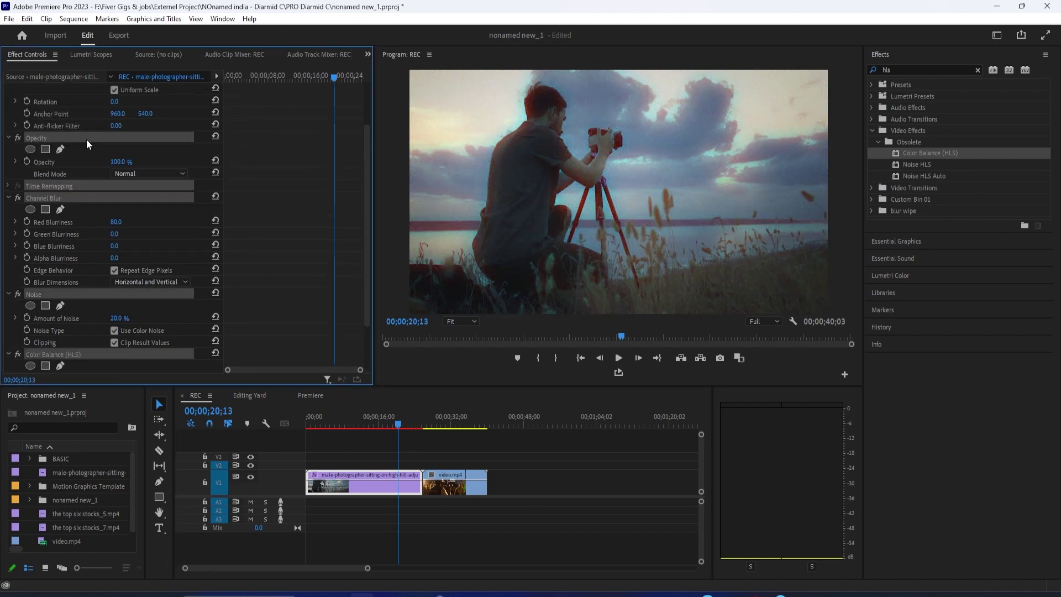
scroll(98, 212, up, 3)
right_click(95, 101)
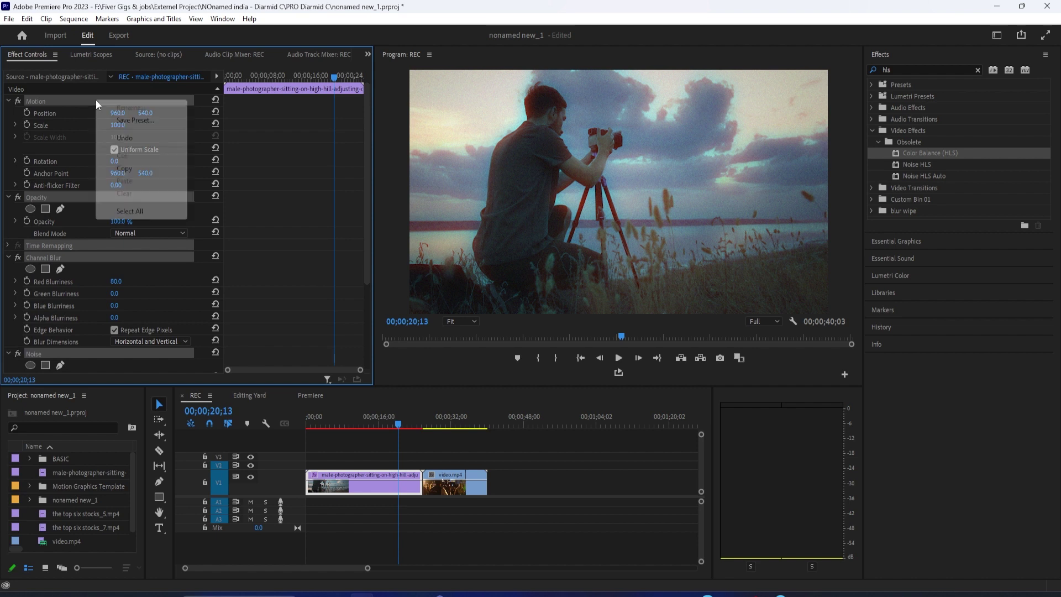
click(141, 121)
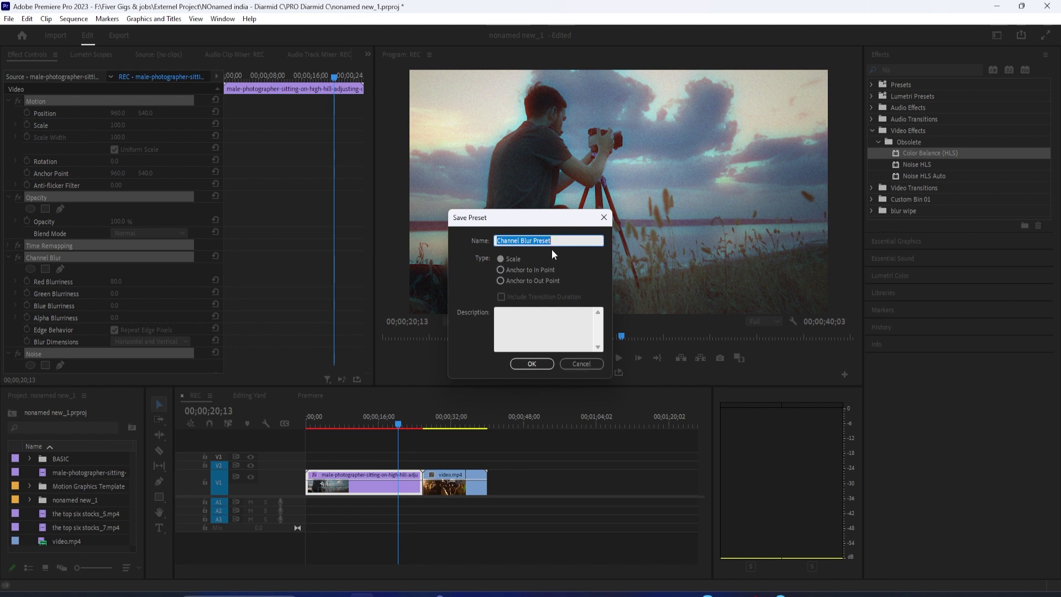
text(VHS)
click(530, 367)
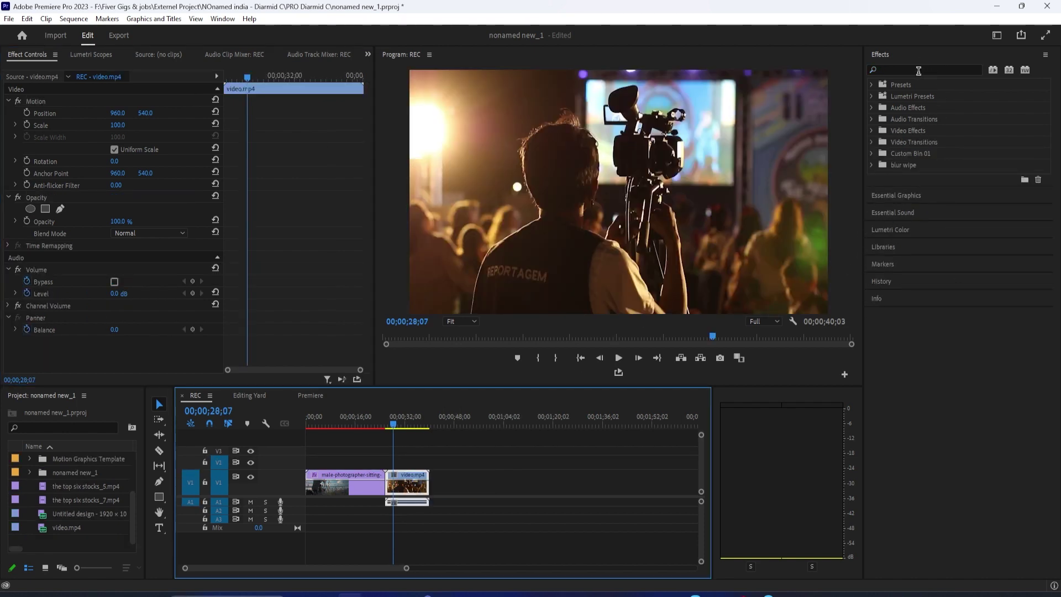
Step: Search the Effects panel for 'vhs' to show the VHS preset in the Presets folder
click(898, 94)
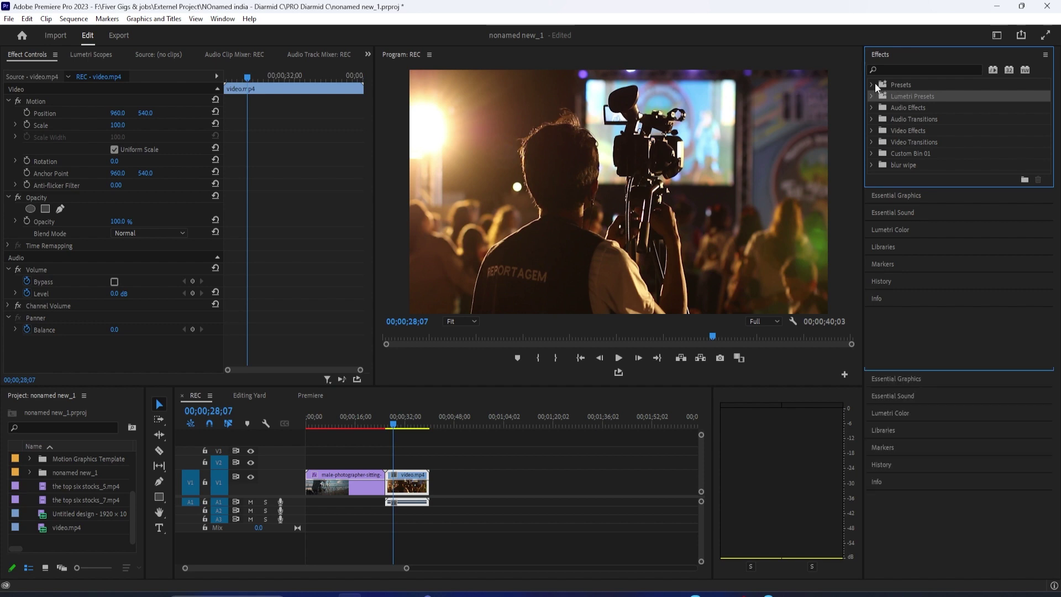
click(874, 83)
click(897, 131)
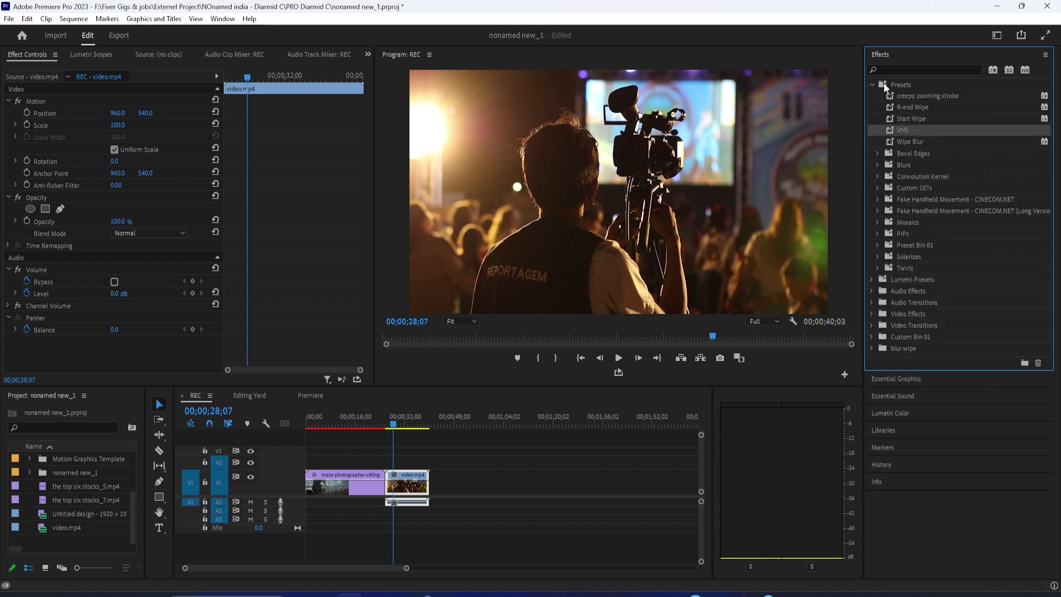
click(900, 69)
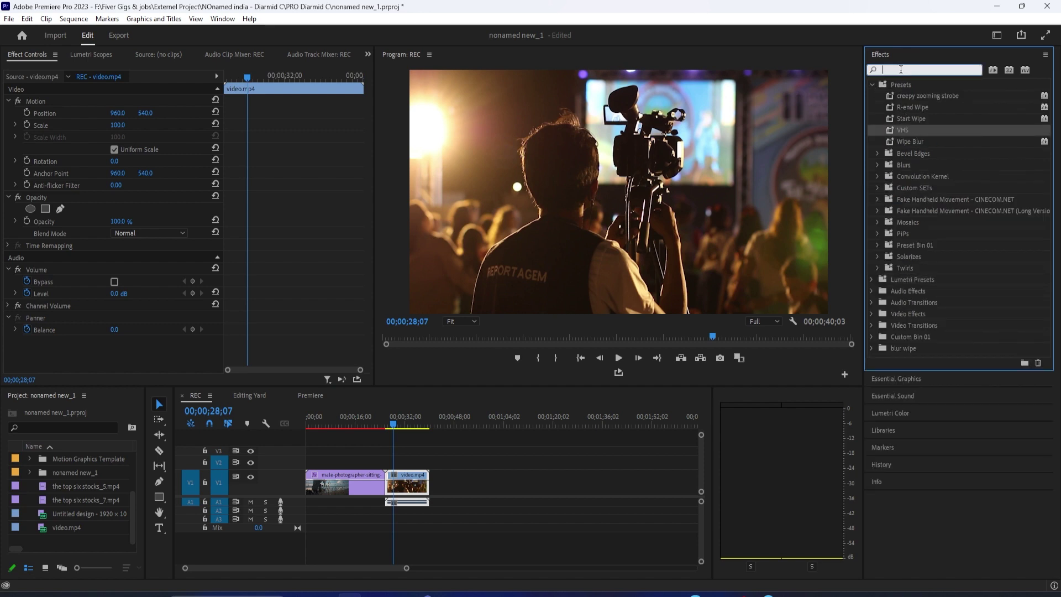
text(vhs)
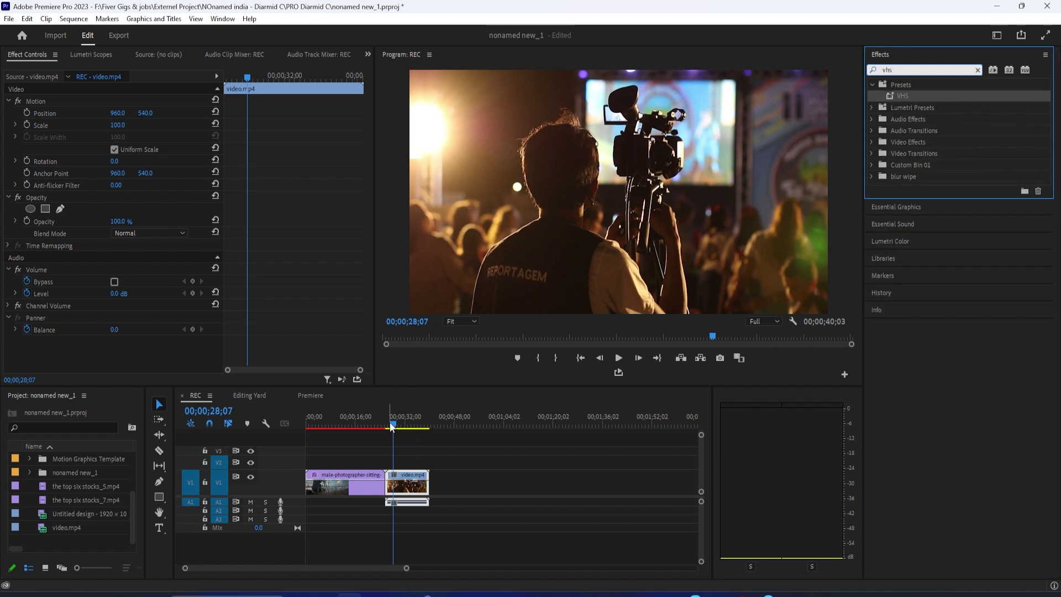
Step: Select the video.mp4 concert clip on the timeline and bring its footage into view
drag(387, 425, 385, 426)
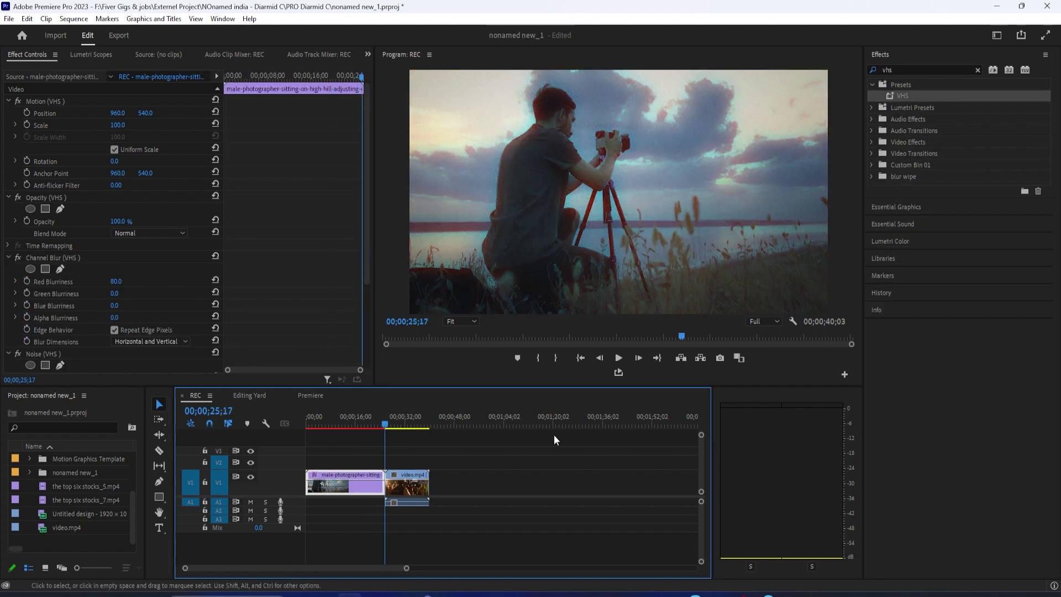
click(421, 478)
drag(391, 425, 397, 426)
click(91, 546)
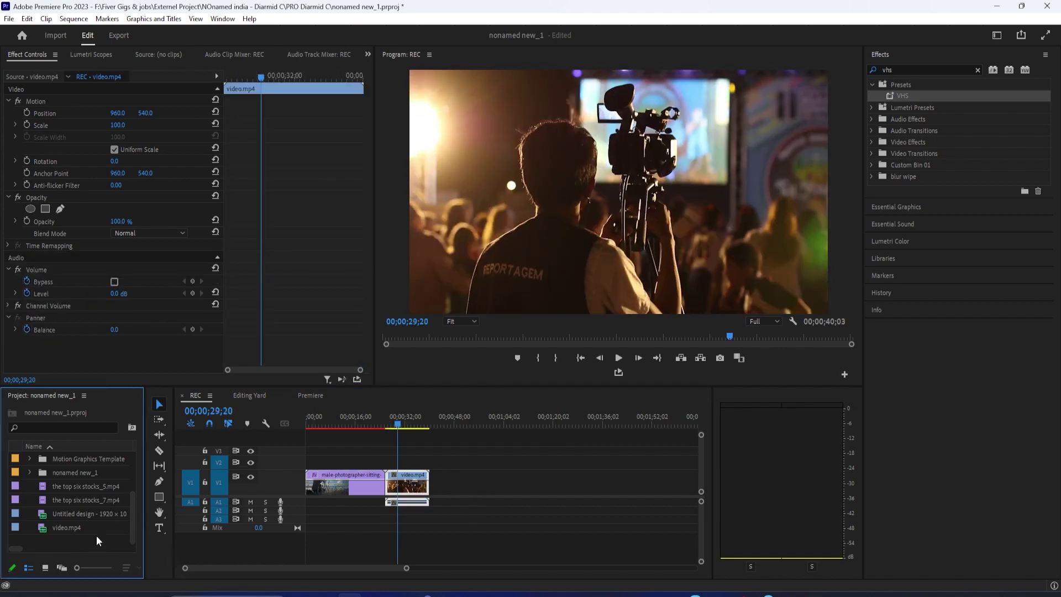
Step: Create a 1920 × 1080 adjustment layer and place it on V2 above video.mp4
right_click(75, 543)
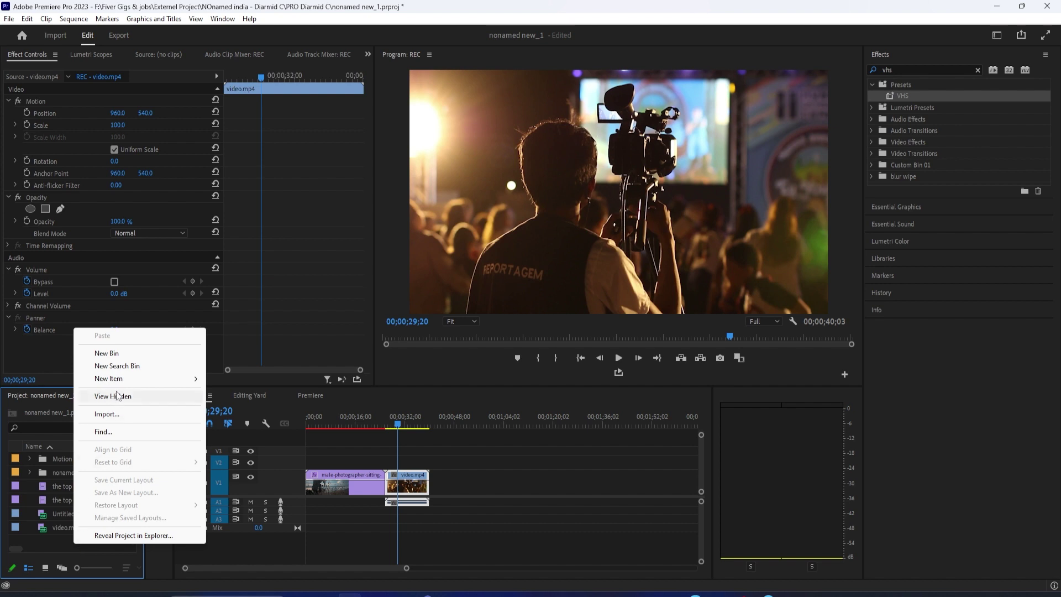
mouse_move(120, 386)
click(251, 416)
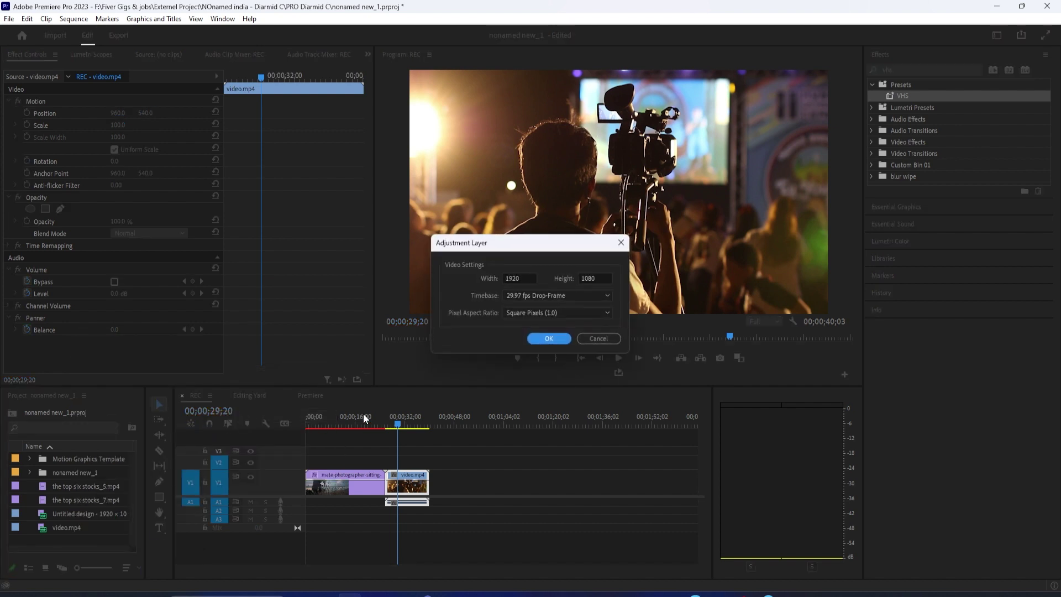
click(535, 337)
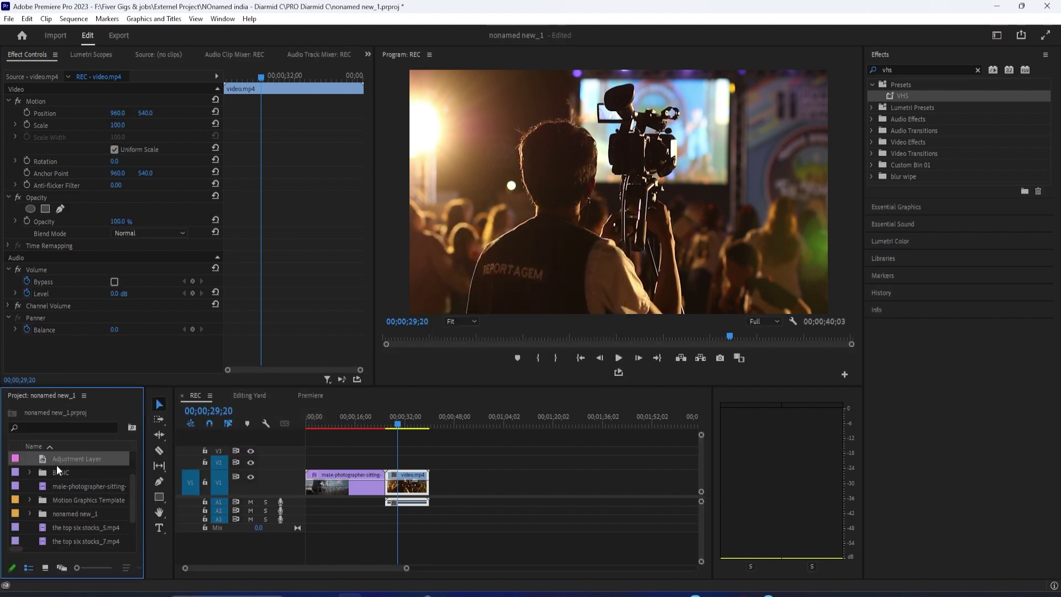
drag(57, 463, 370, 462)
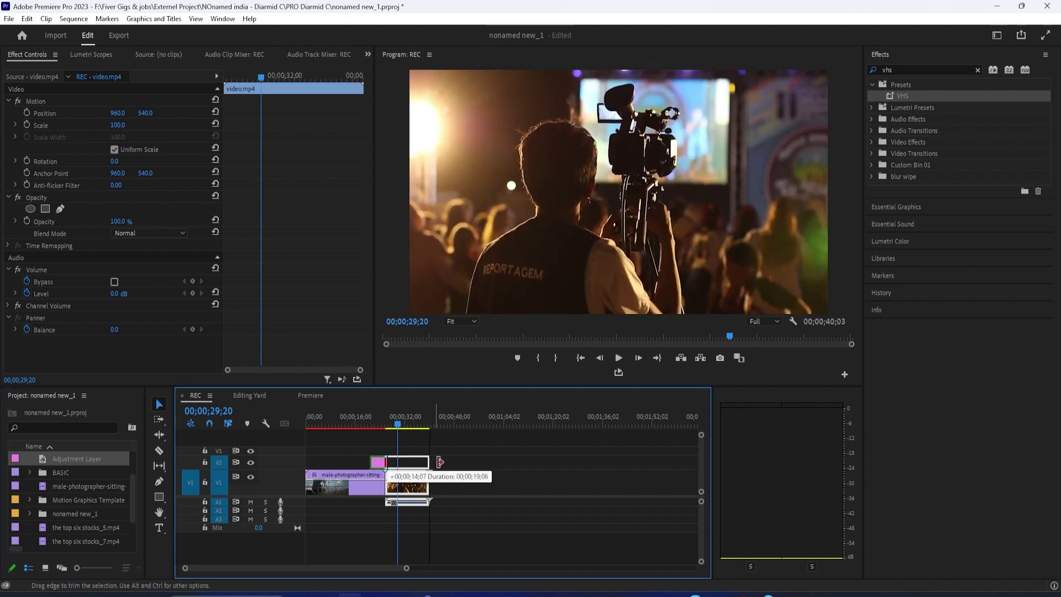
Step: Apply the VHS preset to the adjustment layer, extend its end, and preview from about 27 seconds
drag(902, 96, 394, 469)
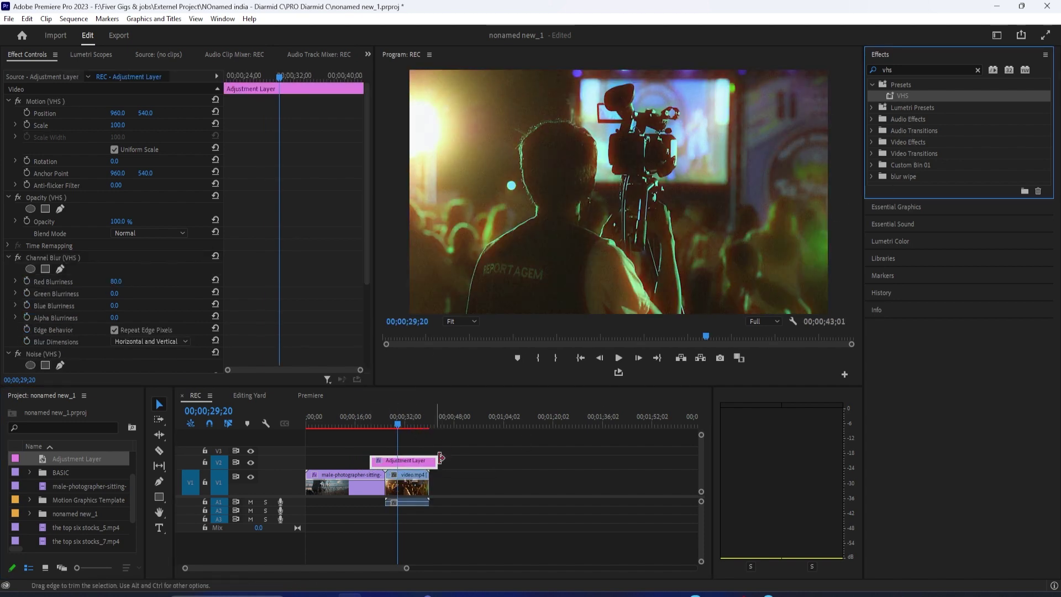
drag(466, 461, 469, 462)
mouse_move(406, 426)
mouse_down()
mouse_move(378, 426)
mouse_move(429, 425)
mouse_move(446, 438)
mouse_move(422, 428)
mouse_up()
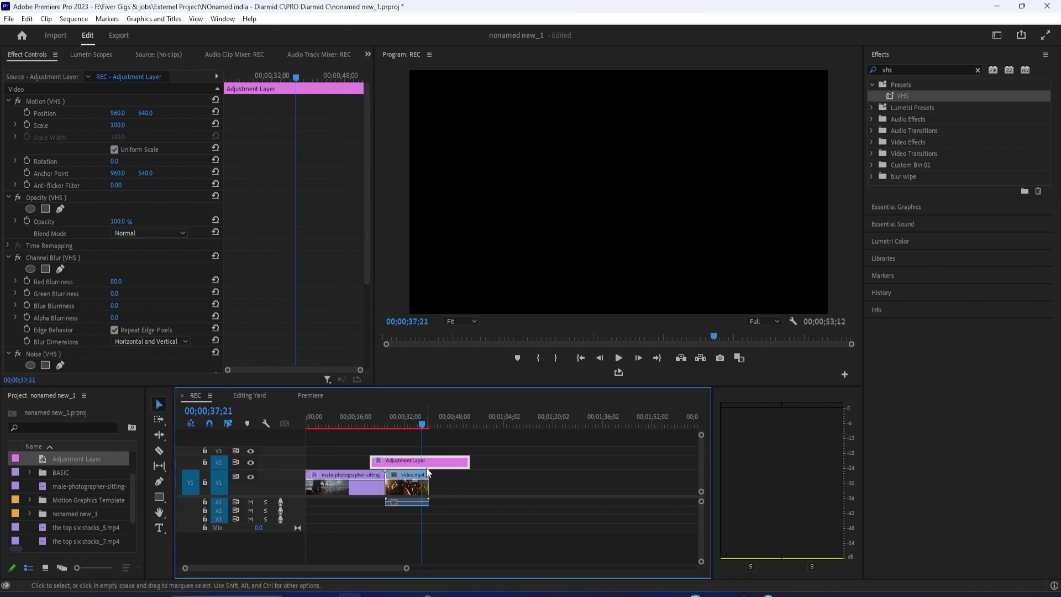
click(406, 413)
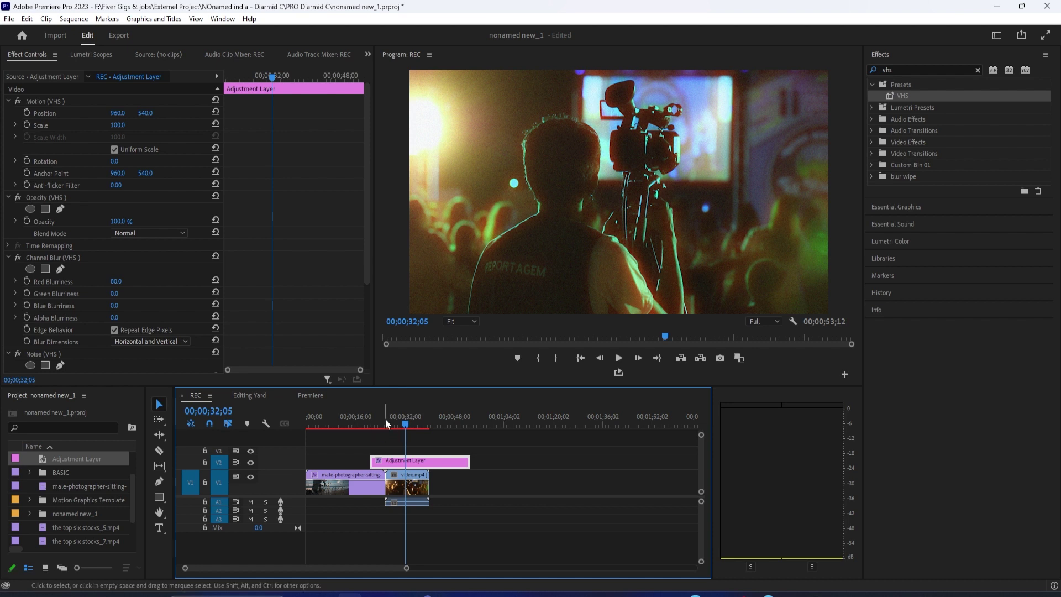
click(383, 417)
click(392, 416)
key(space)
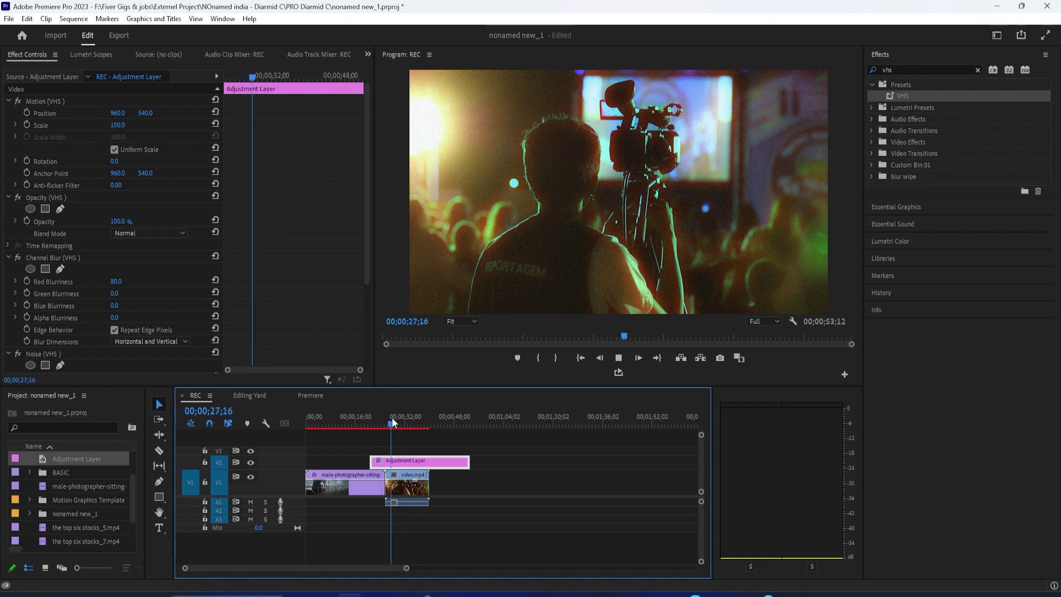